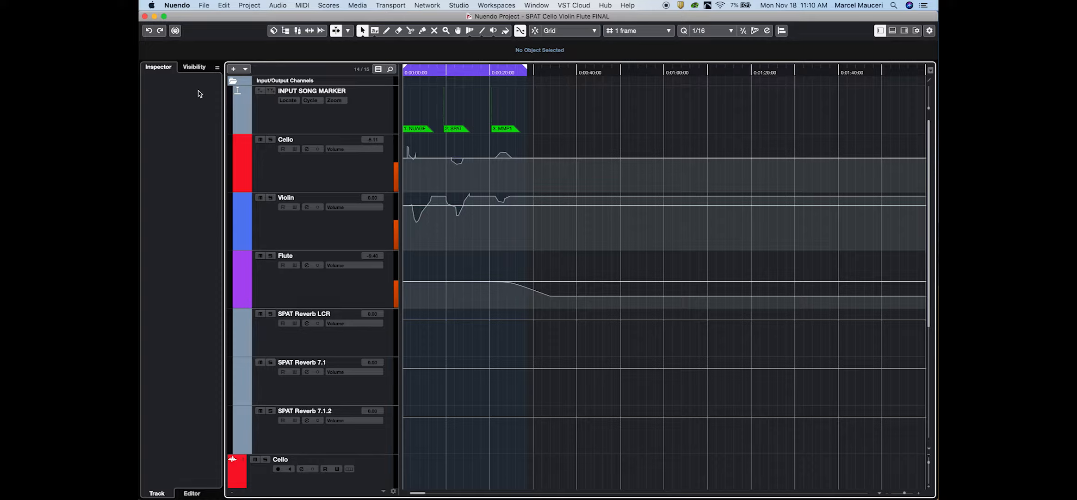
- View the Nuendo version information and close it
left_click(176, 5)
left_click(187, 17)
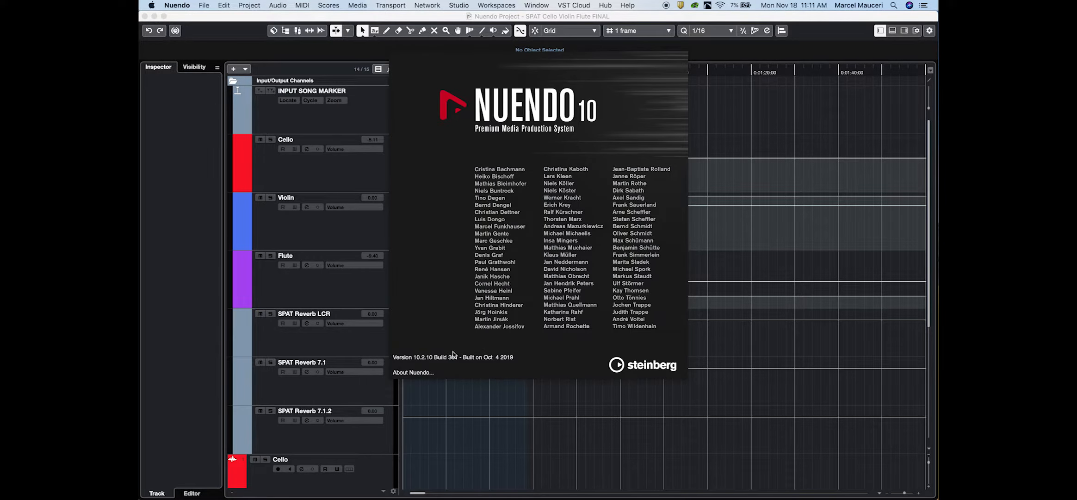
left_click(493, 197)
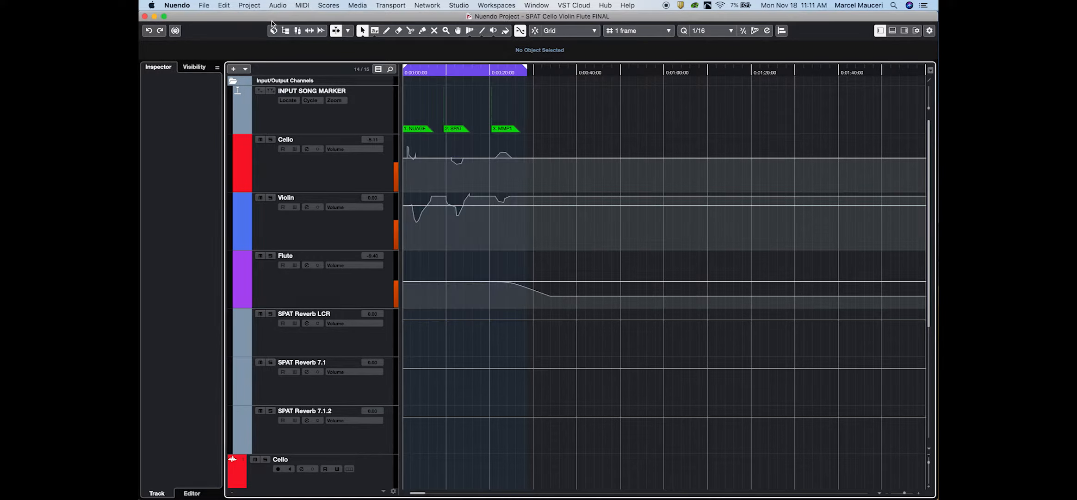
- Review the VST Audio System and Dante Virtual Soundcard settings in Studio Setup, including the soundcard's buffer size
left_click(458, 5)
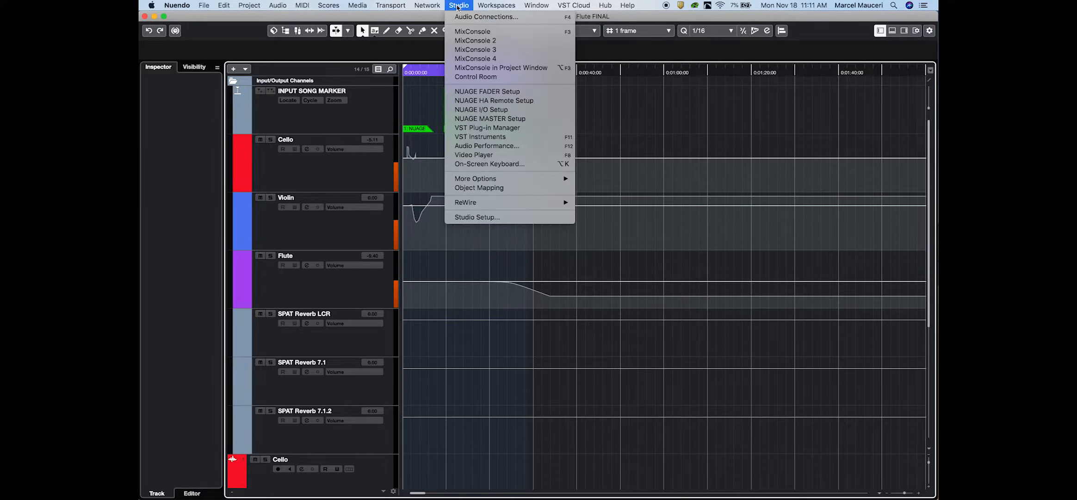
left_click(482, 217)
left_click(342, 237)
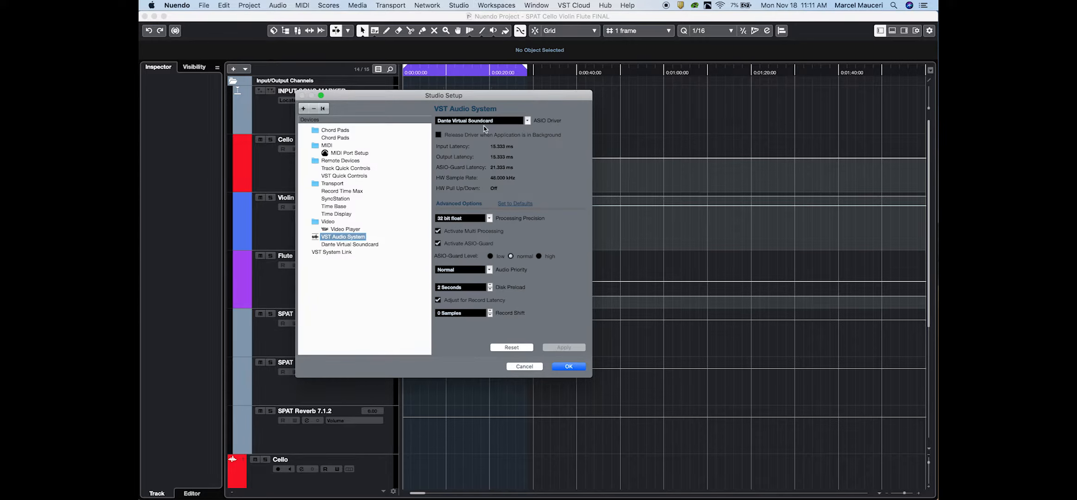
left_click(346, 245)
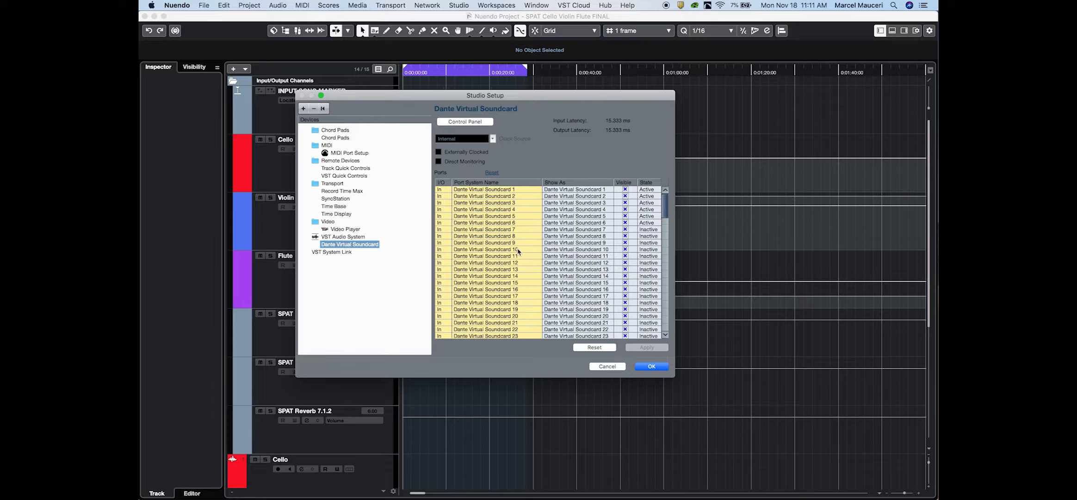
left_click(490, 122)
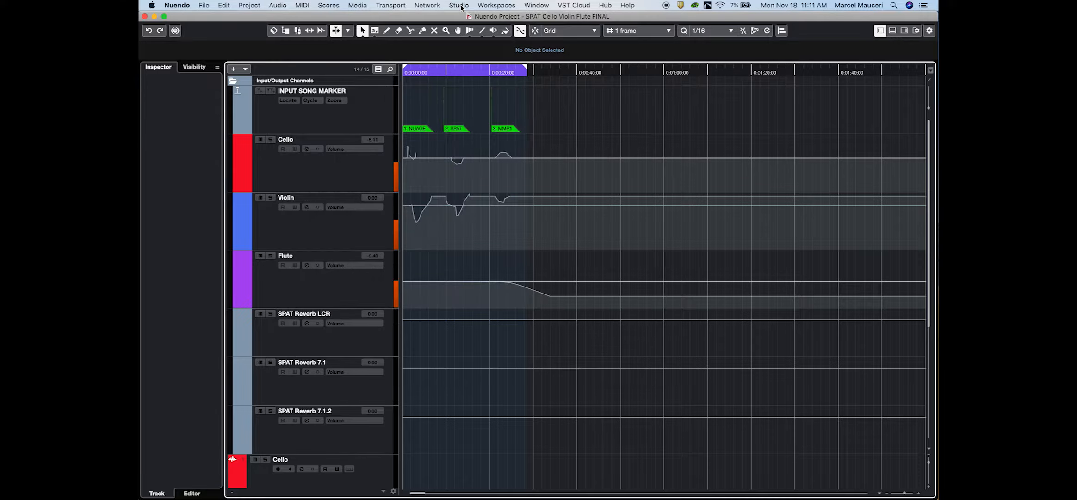
- Examine the input buses in Audio Connections, expanding and collapsing the SPAT Reverb LCR, 7.1 and 7.1.2 buses in turn
left_click(460, 5)
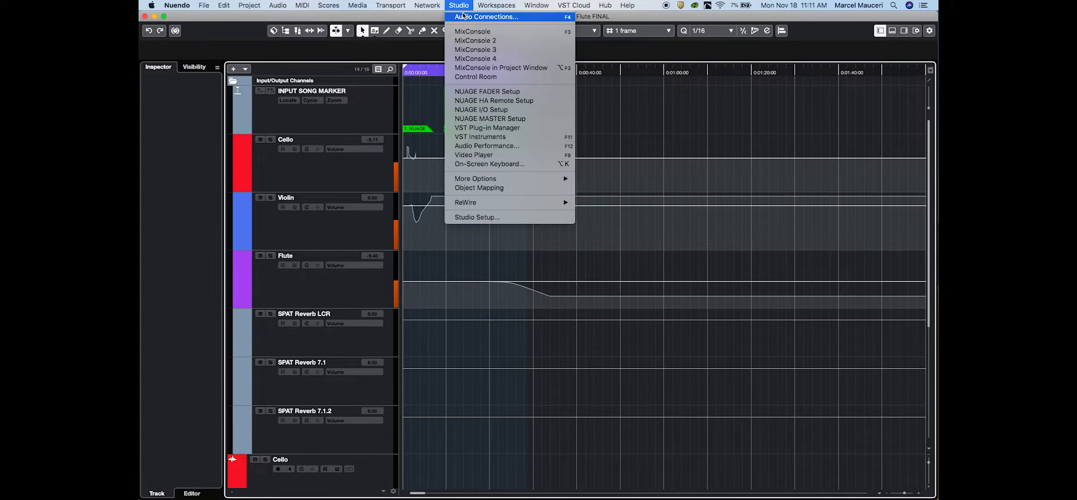
left_click(463, 17)
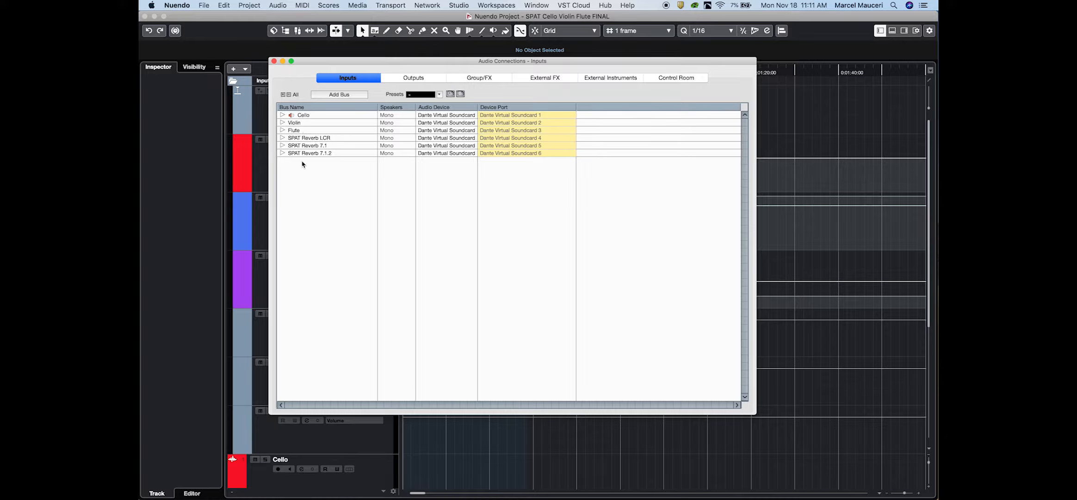
left_click(283, 138)
left_click(282, 138)
left_click(283, 145)
left_click(282, 146)
left_click(283, 153)
left_click(282, 153)
- Review the Outputs, Group/FX, External FX, External Instruments and Control Room pages of Audio Connections
left_click(412, 78)
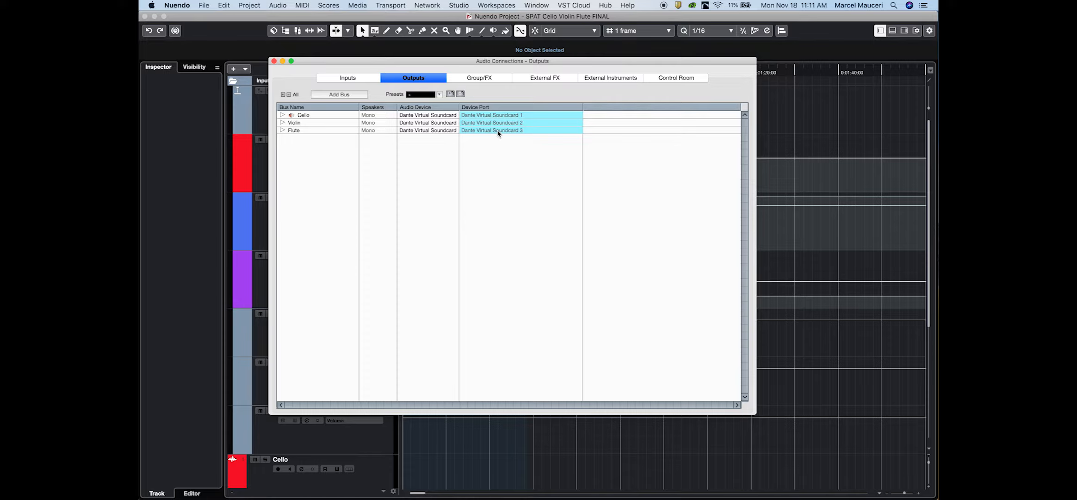
left_click(490, 79)
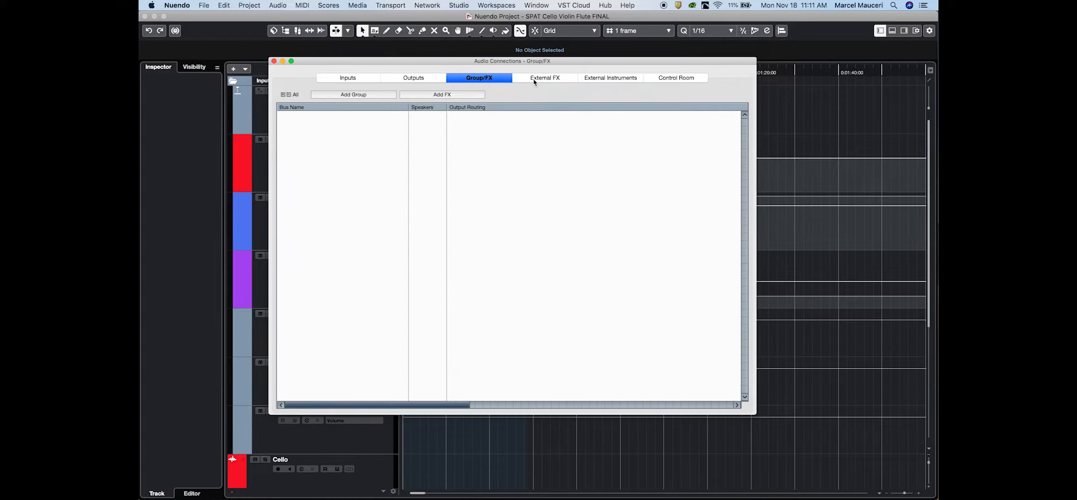
left_click(543, 79)
left_click(606, 82)
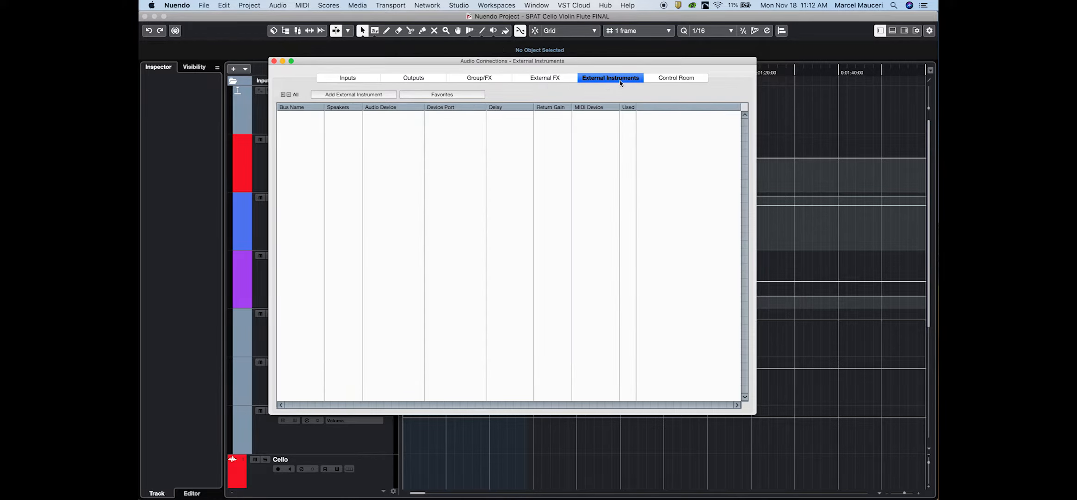
left_click(676, 79)
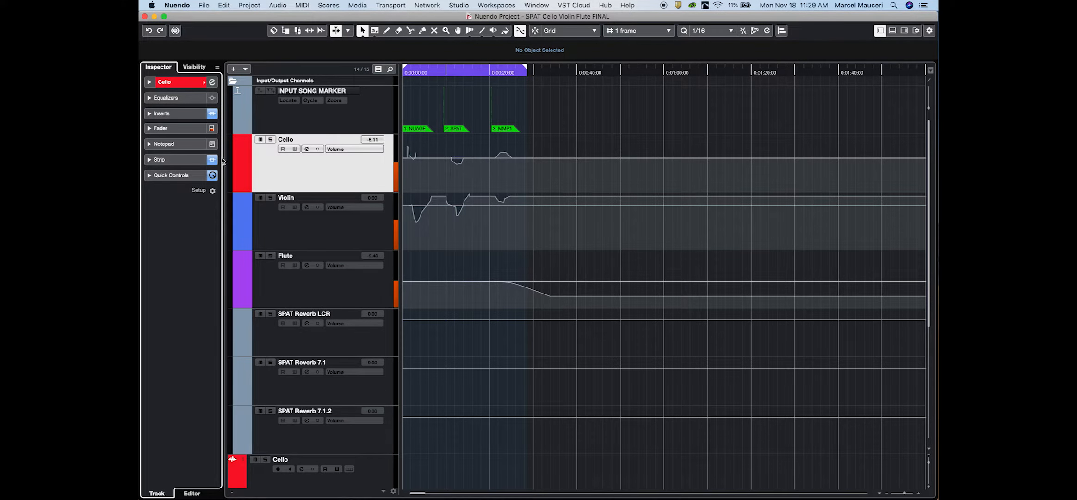
- Show the Cello channel's inserts, shift the pre/post-fader divider up and back, and open the SpatRevolution-Send plug-in
left_click(179, 115)
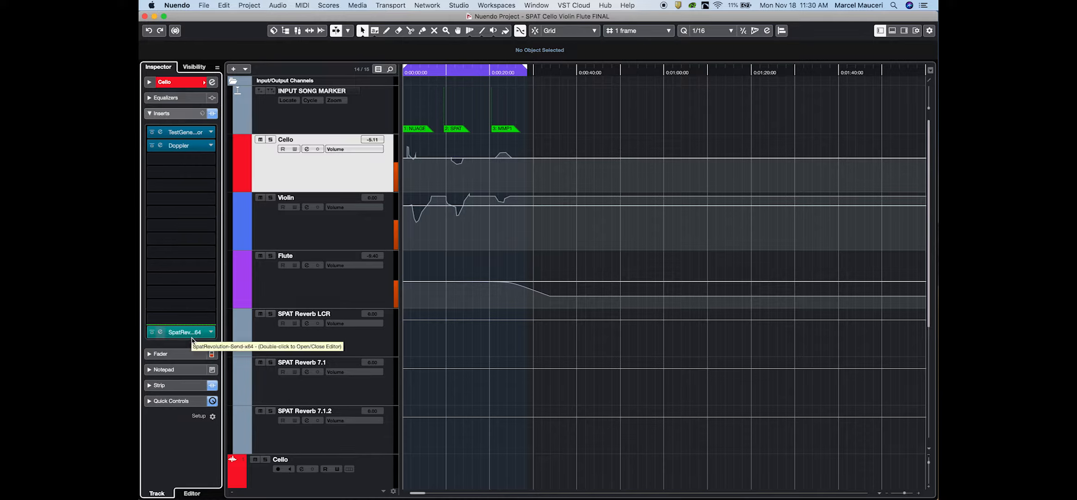
left_click_drag(166, 328, 173, 259)
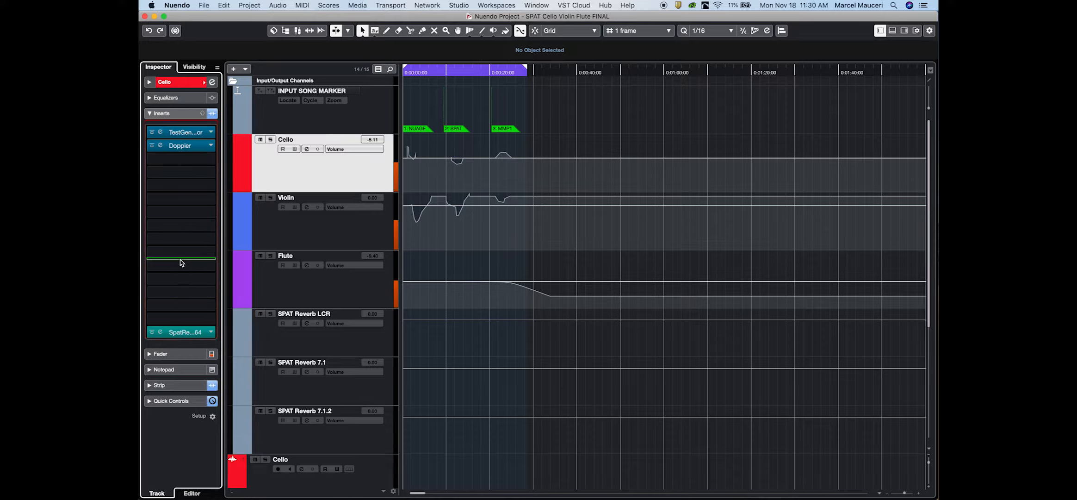
left_click_drag(180, 259, 161, 345)
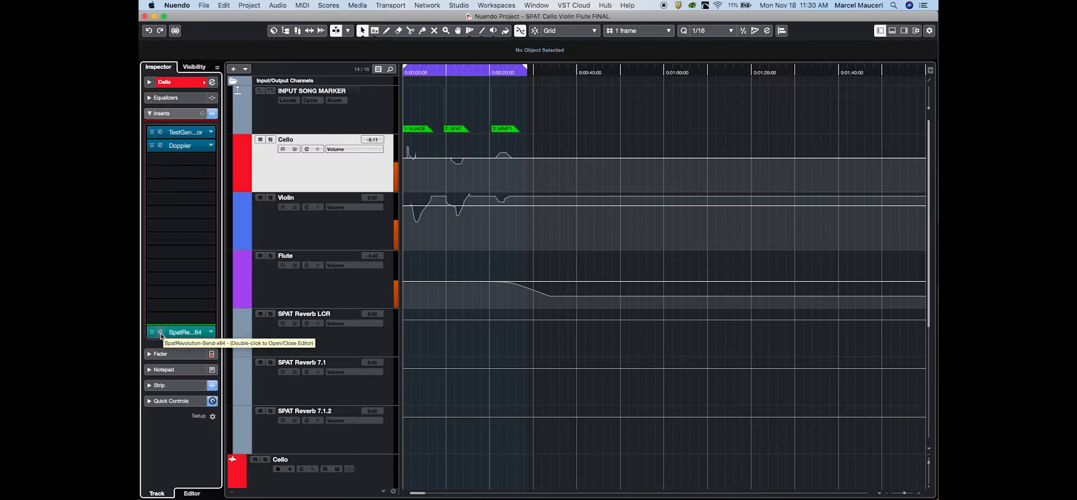
left_click(160, 332)
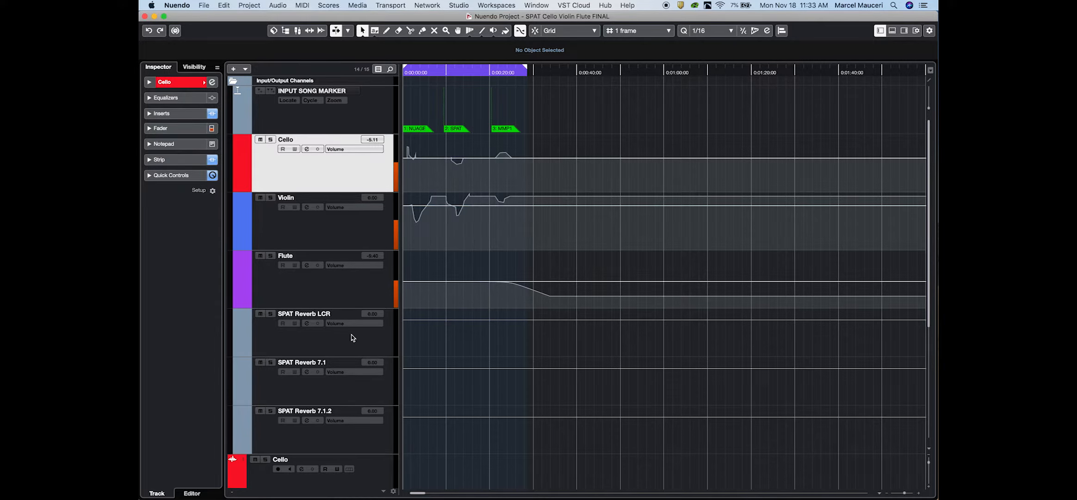
- Inspect the inserts on the SPAT Reverb LCR, SPAT Reverb 7.1 and SPAT Reverb 7.1.2 channels
left_click(352, 338)
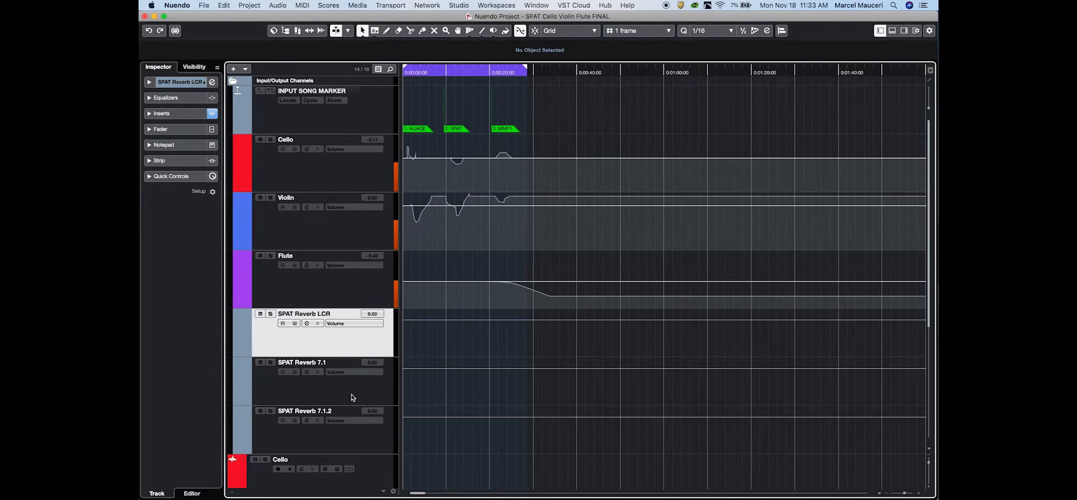
left_click(162, 114)
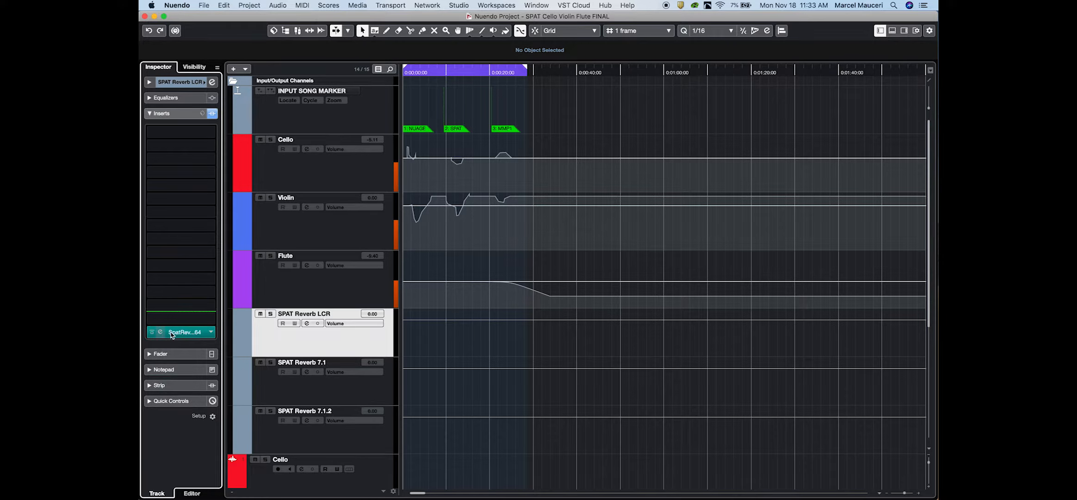
left_click(352, 390)
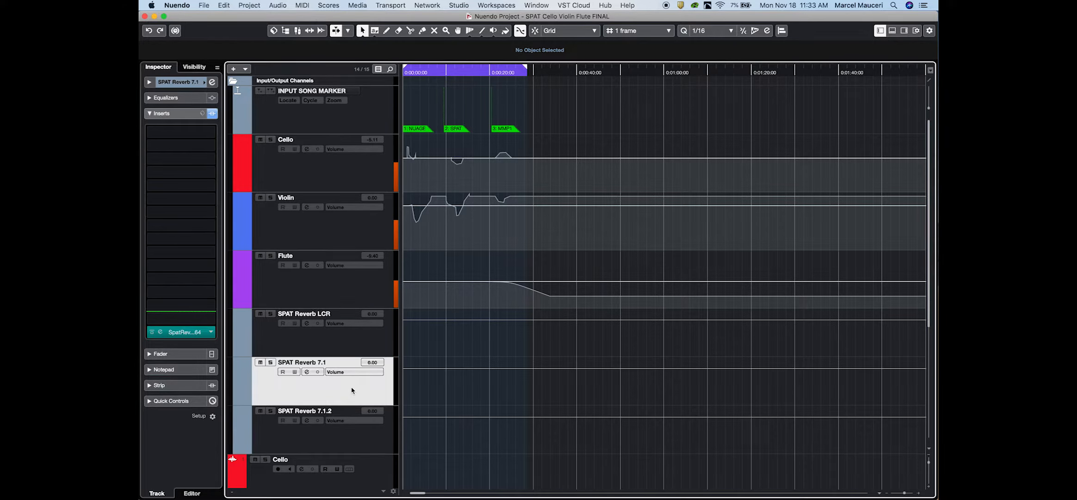
left_click(348, 433)
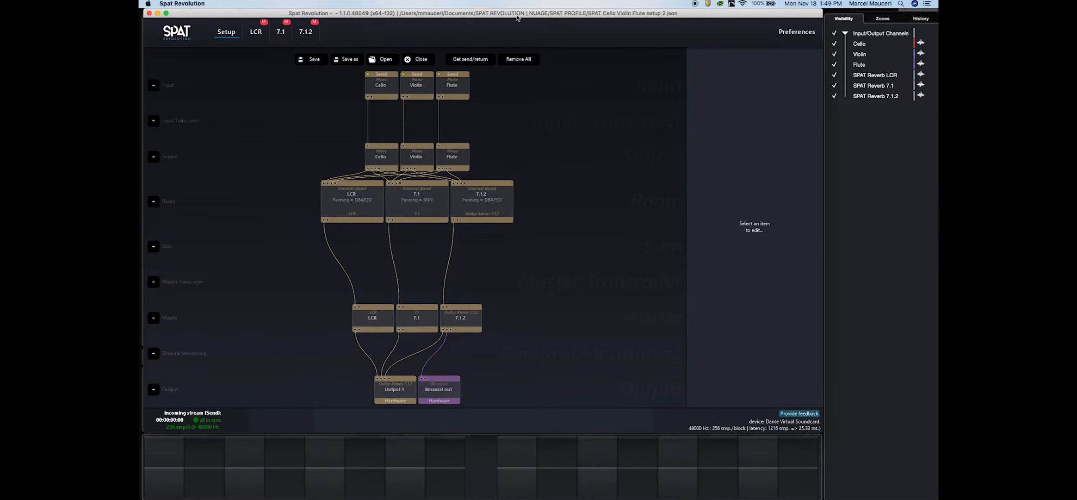
- Reposition the Spat Revolution window and adjust its edges to fit beside the channel list and above the display strip
mouse_move(511, 14)
left_mouse_down()
mouse_move(610, 31)
mouse_move(509, 4)
left_mouse_up()
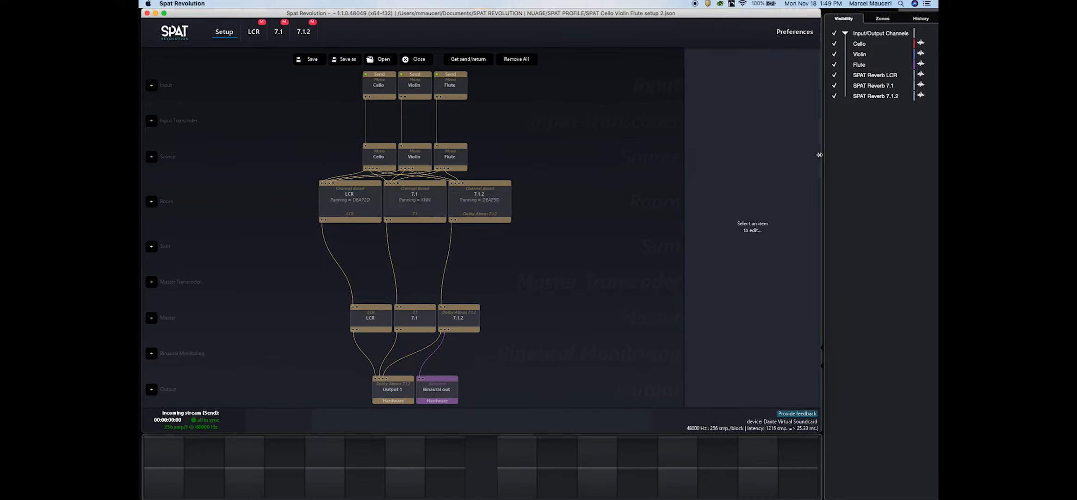
mouse_move(819, 155)
left_mouse_down()
mouse_move(746, 159)
mouse_move(822, 168)
left_mouse_up()
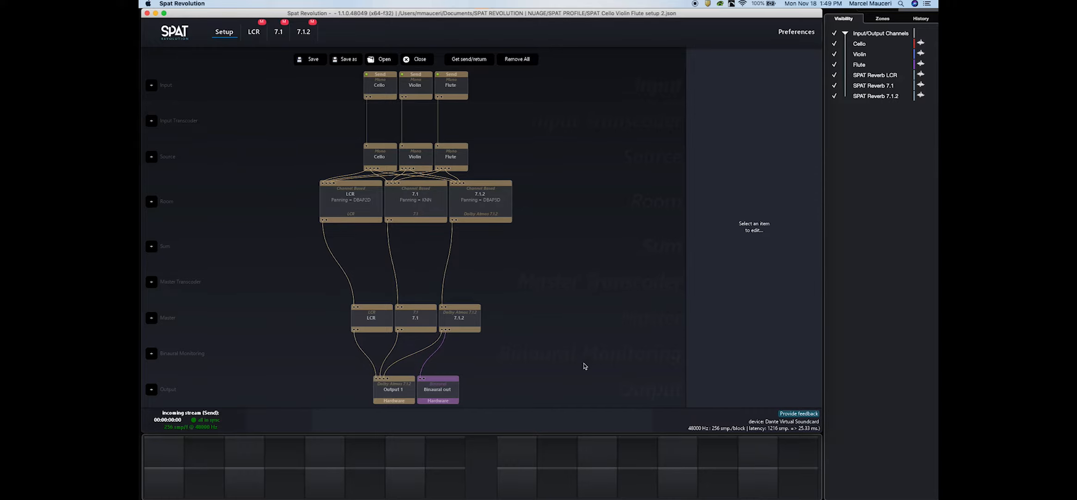
mouse_move(576, 433)
left_mouse_down()
mouse_move(576, 350)
mouse_move(576, 432)
left_mouse_up()
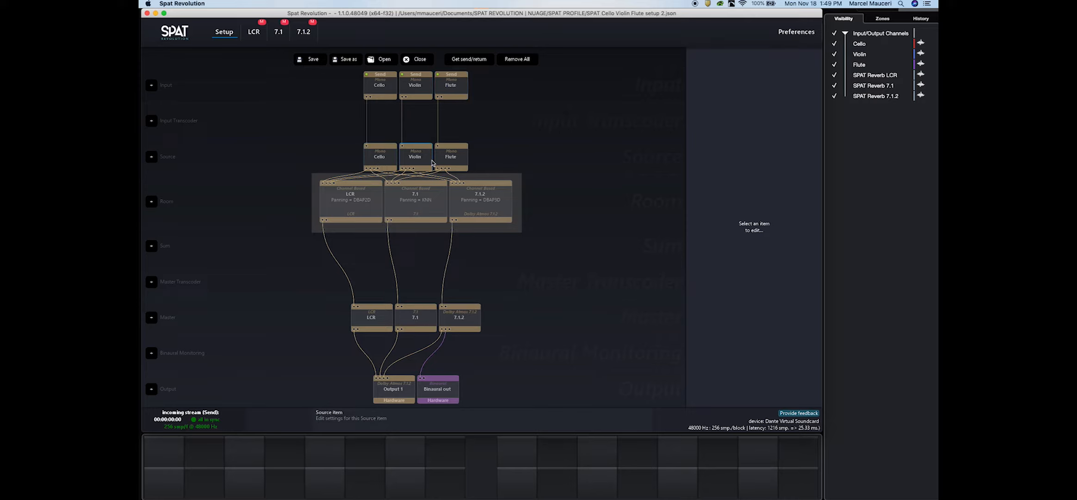
- Open the LCR room, select the Cello, Violin and Flute sources in turn, and open the Preferences
left_click(255, 32)
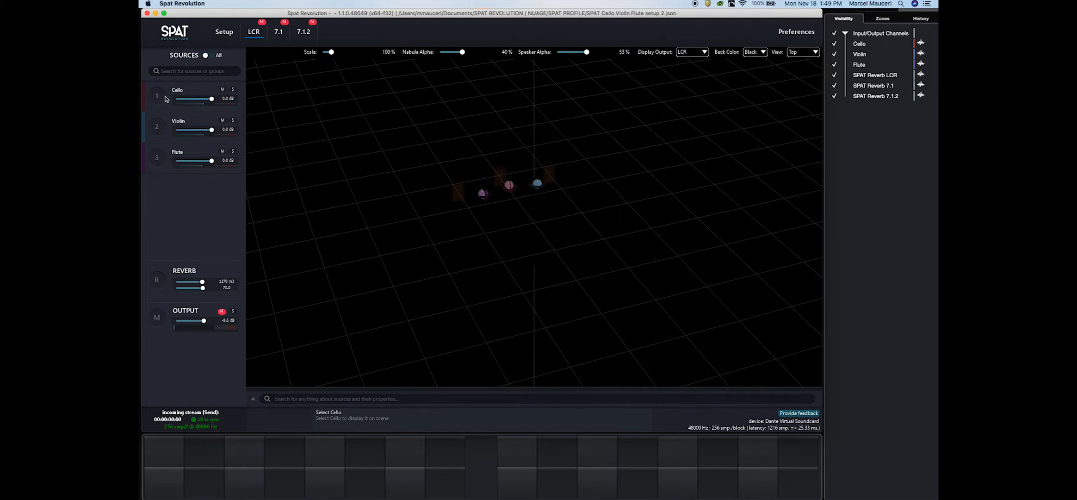
left_click(158, 96)
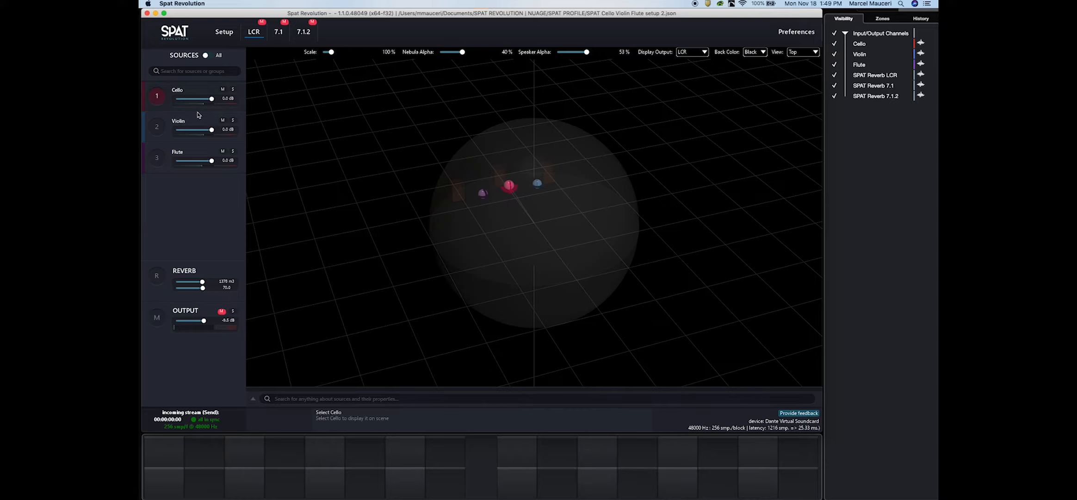
left_click(154, 125)
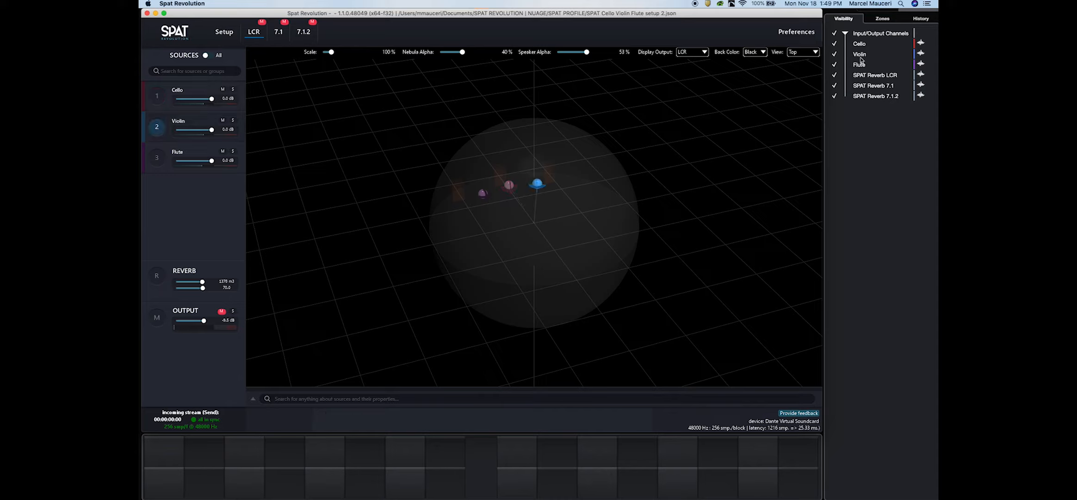
left_click(159, 162)
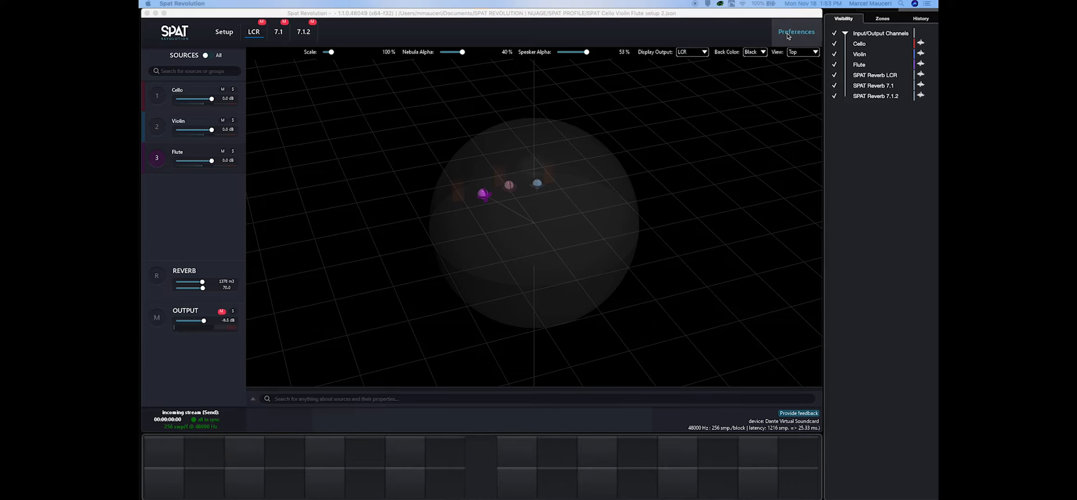
left_click(796, 32)
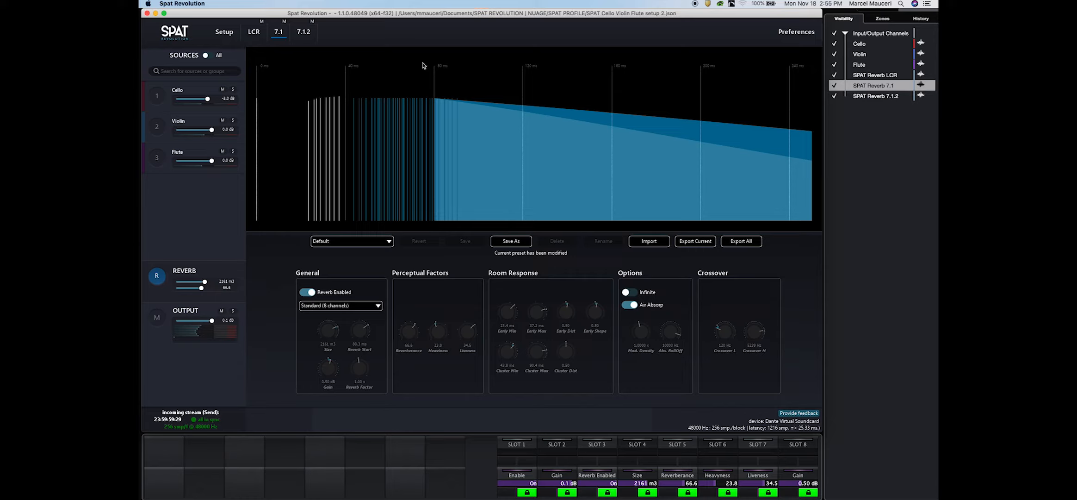
- Compare the reverb settings of the LCR room with those of the 7.1 room
left_click(258, 34)
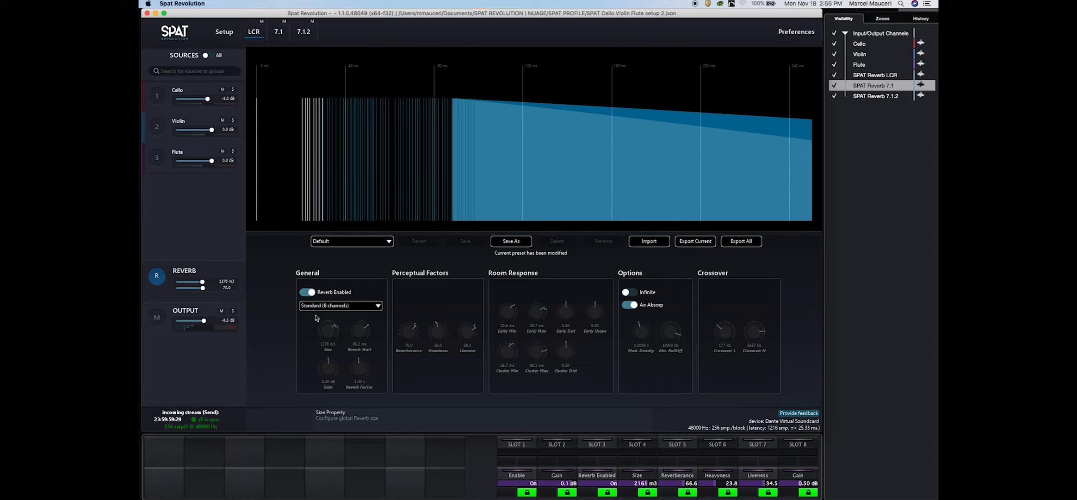
left_click(283, 34)
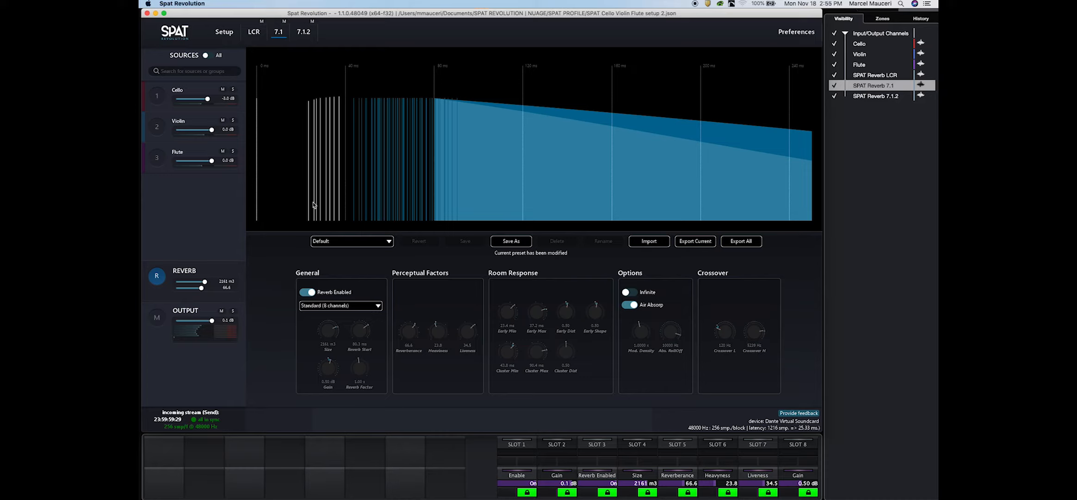